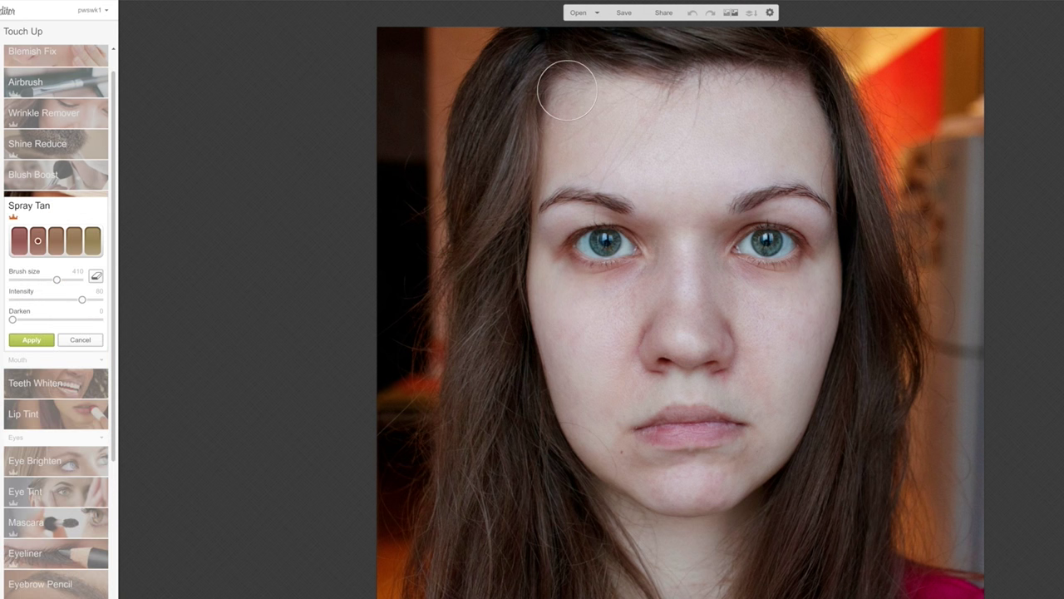
Step: Brush Spray Tan along the forehead's hairline using the second swatch and set its intensity to 60
mouse_move(567, 89)
mouse_down()
mouse_move(604, 80)
mouse_move(627, 102)
mouse_move(576, 141)
mouse_move(541, 201)
mouse_move(577, 68)
mouse_move(566, 79)
mouse_move(728, 64)
mouse_move(795, 73)
mouse_move(836, 143)
mouse_move(821, 197)
mouse_move(819, 175)
mouse_move(843, 174)
mouse_move(809, 122)
mouse_move(785, 97)
mouse_move(708, 75)
mouse_move(797, 129)
mouse_move(858, 220)
mouse_move(825, 196)
mouse_move(785, 84)
mouse_move(770, 78)
mouse_move(686, 90)
mouse_move(558, 82)
mouse_move(516, 87)
mouse_up()
drag(81, 299, 65, 299)
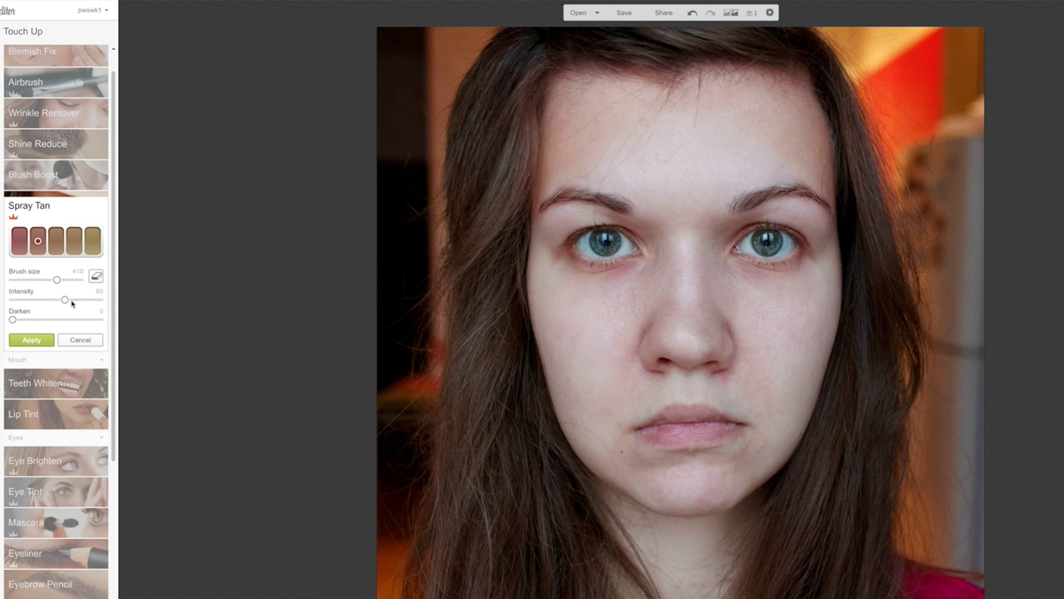
click(71, 300)
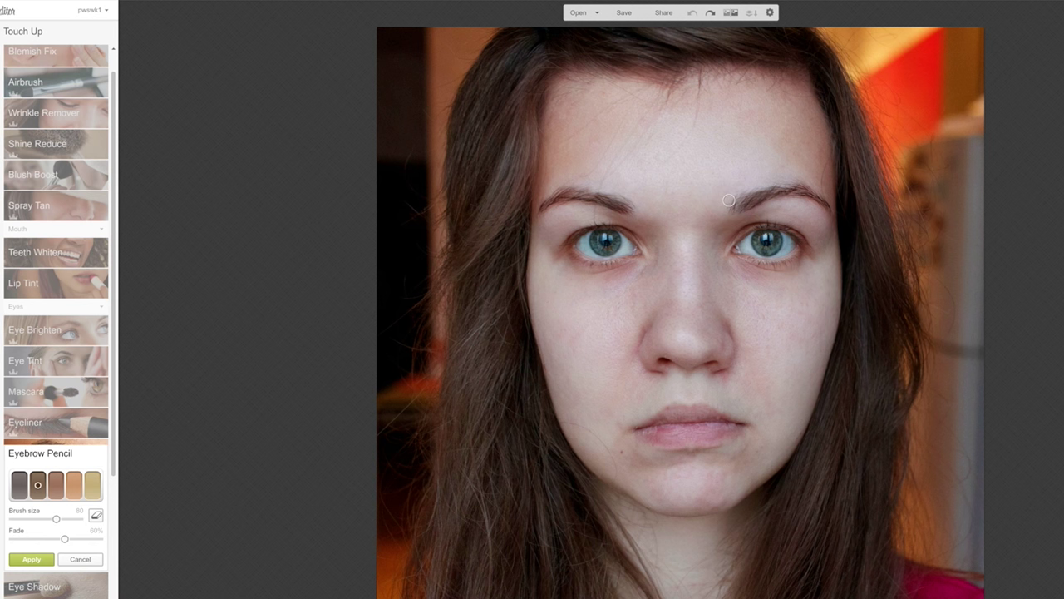
Step: Fill in the eyebrow on the picture's right with the brown Eyebrow Pencil, using a smaller brush towards its tail
drag(723, 200, 731, 201)
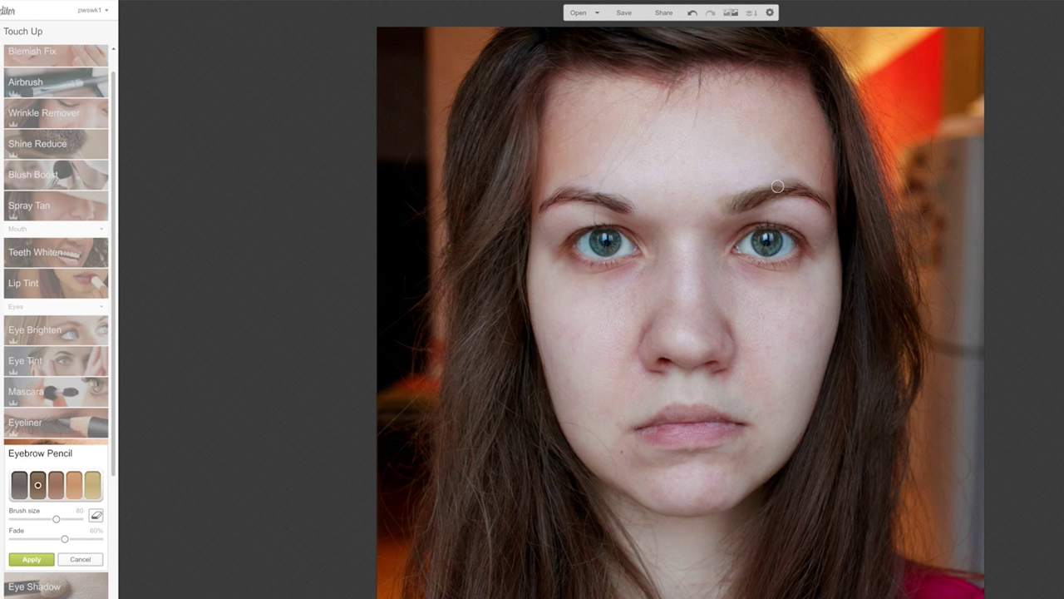
drag(798, 202, 824, 204)
key(bracketleft)
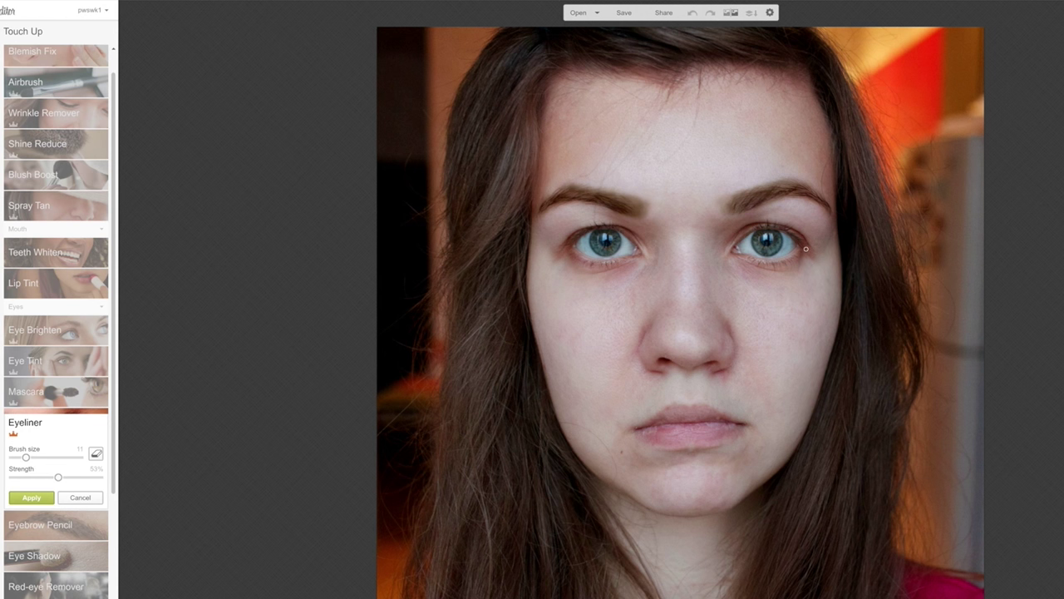
Step: Draw an Eyeliner wing at the outer corner of the eye on the picture's right, clean it with the eraser, and apply it
click(805, 250)
drag(805, 250, 819, 248)
click(95, 454)
key(Return)
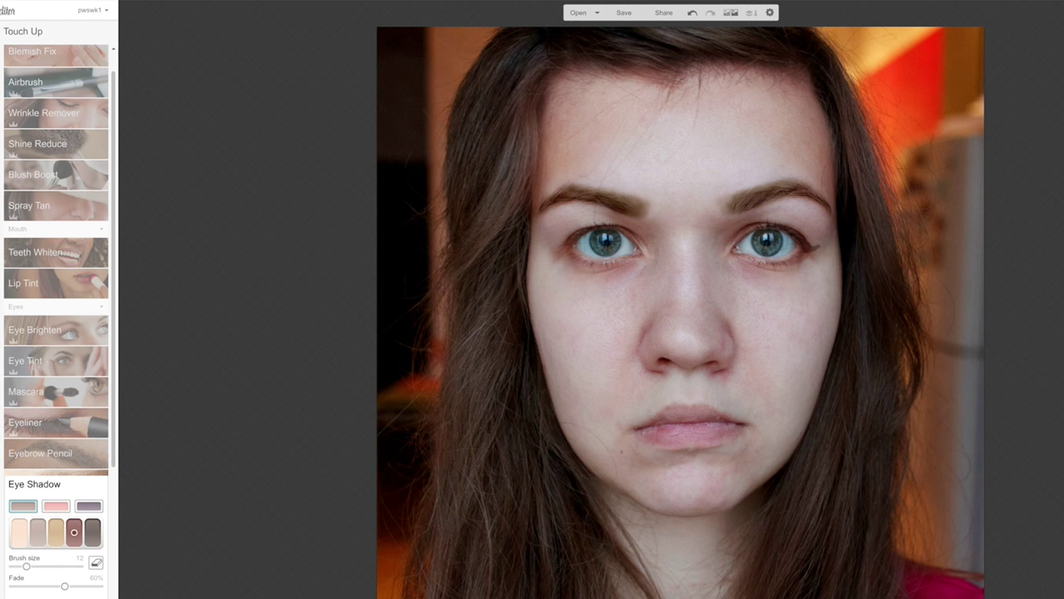
Step: Dab the darkest Eye Shadow shade onto the outer corner of the eye on the picture's right
click(34, 483)
click(92, 532)
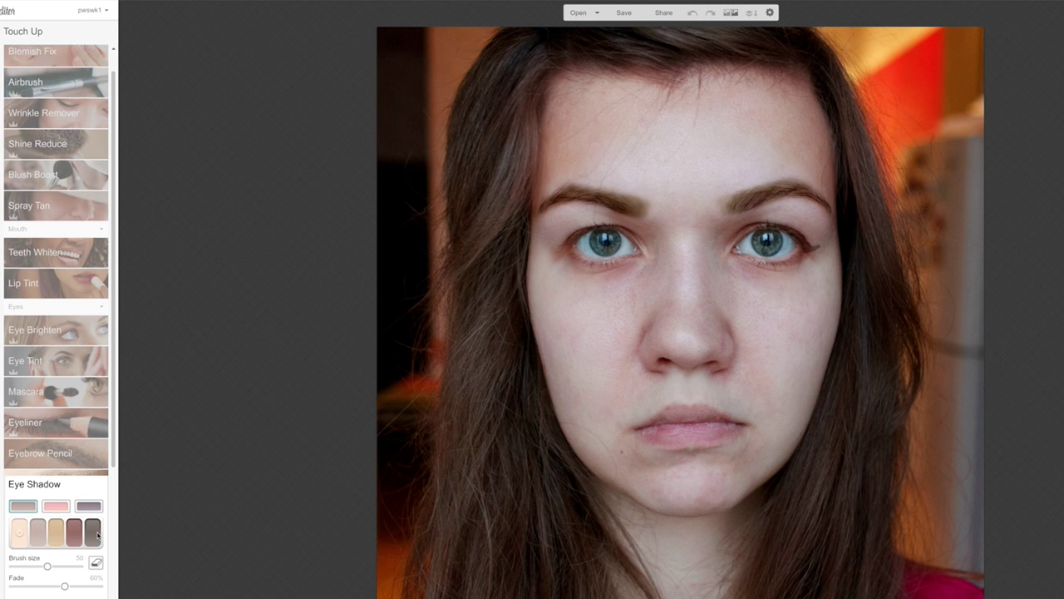
click(806, 252)
drag(809, 242, 813, 245)
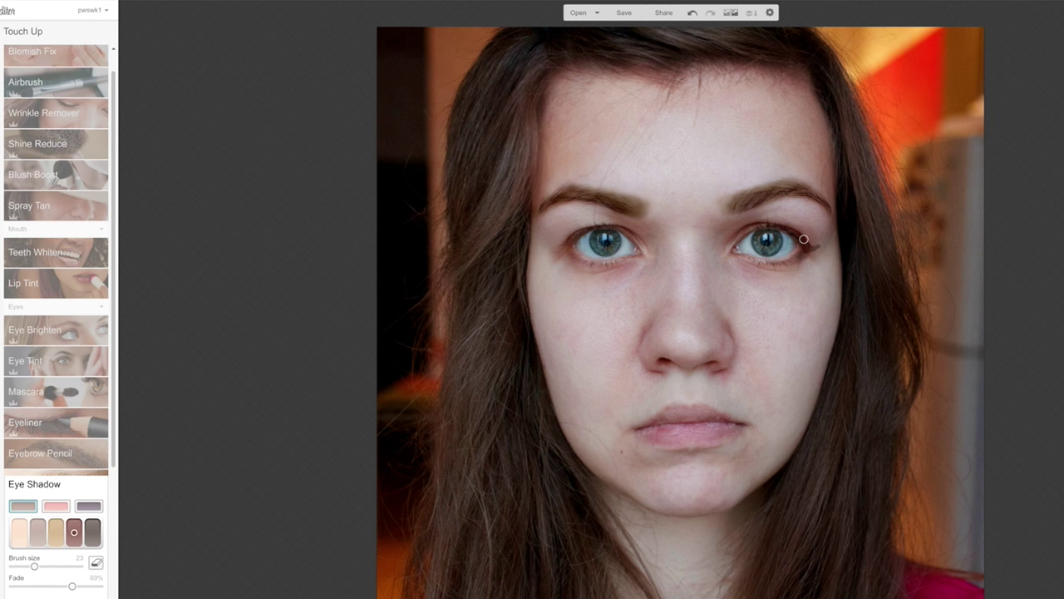
Step: Set the mauve eye shadow's fade to 43% and erase the excess above the upper eyelid
drag(73, 585, 50, 587)
click(97, 563)
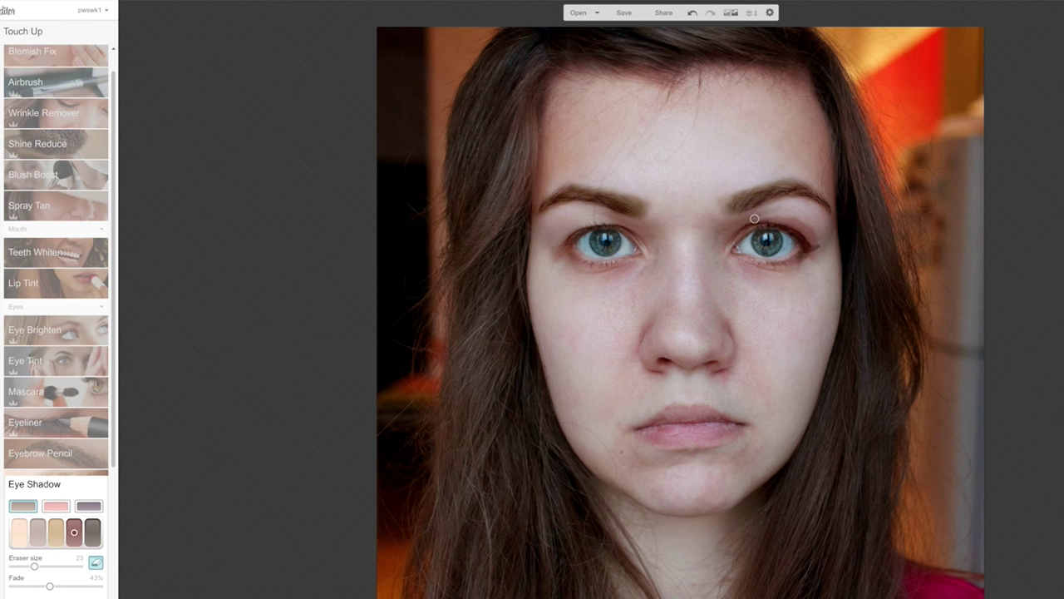
click(95, 562)
Step: Blend the darkest eye shadow from the outer corner along the upper lid crease with brush size 28
drag(39, 568, 38, 566)
drag(808, 241, 807, 239)
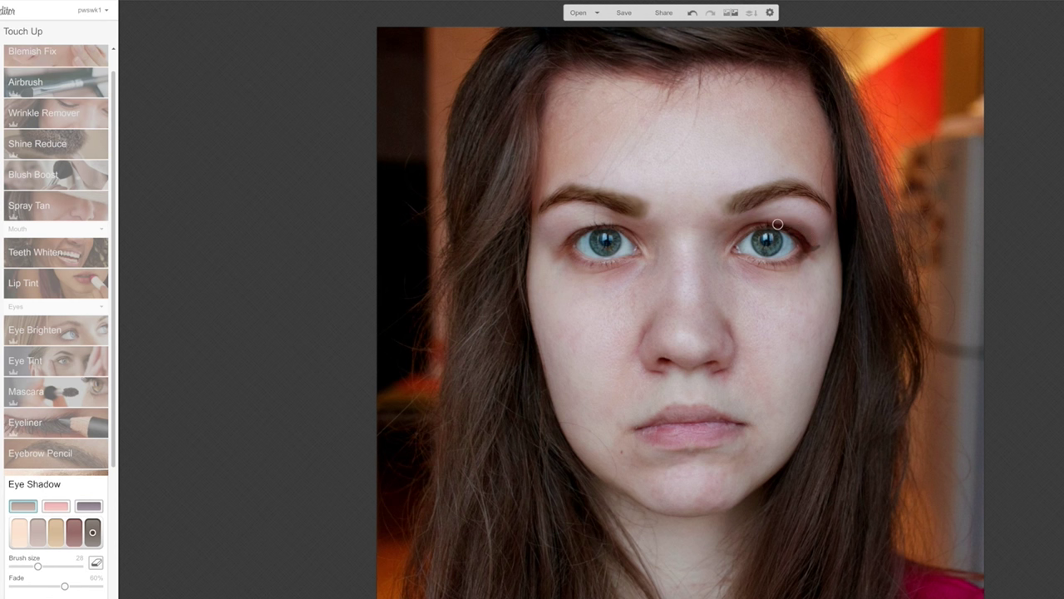
mouse_move(778, 224)
mouse_down()
mouse_move(808, 241)
mouse_move(788, 225)
mouse_move(756, 225)
mouse_move(816, 246)
mouse_move(807, 240)
mouse_move(819, 234)
mouse_move(798, 223)
mouse_up()
click(676, 11)
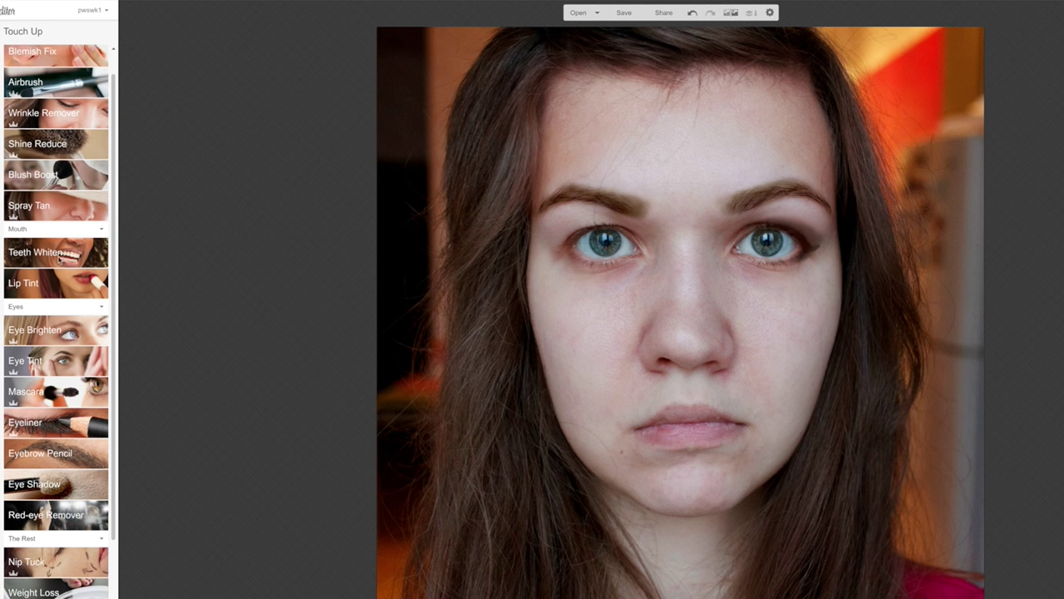
Step: Contour the face and the sides of the nose with Spray Tan, using brush size 44 and intensity 35 for the nose
click(59, 205)
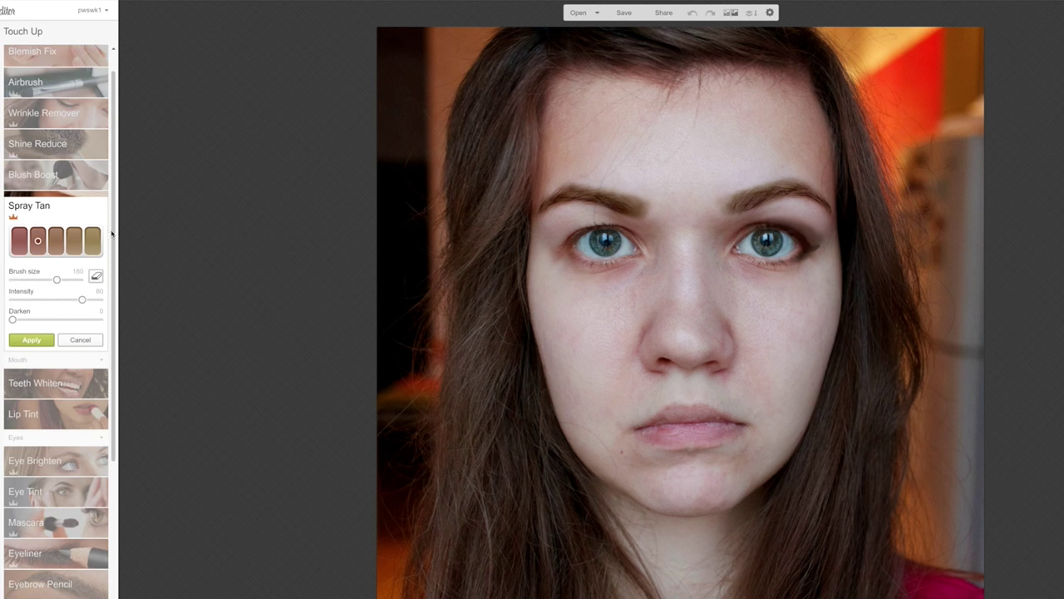
key(Return)
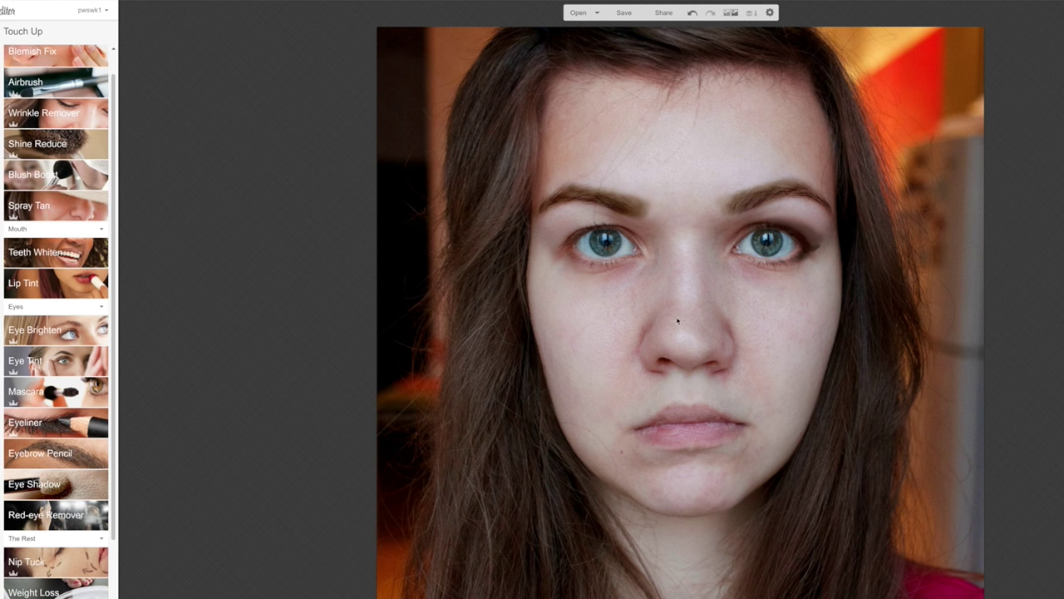
click(45, 206)
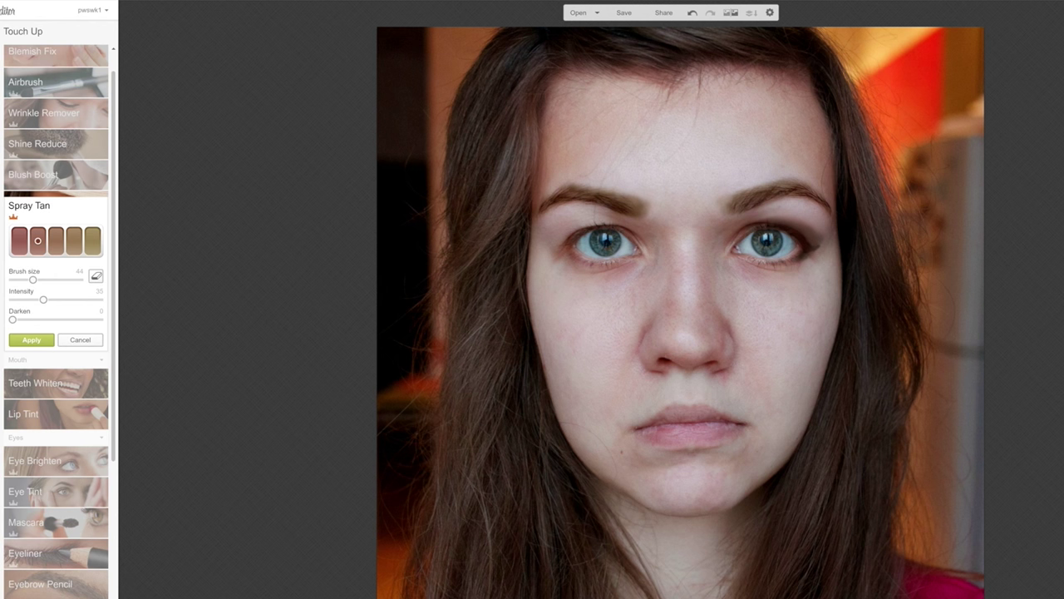
click(29, 340)
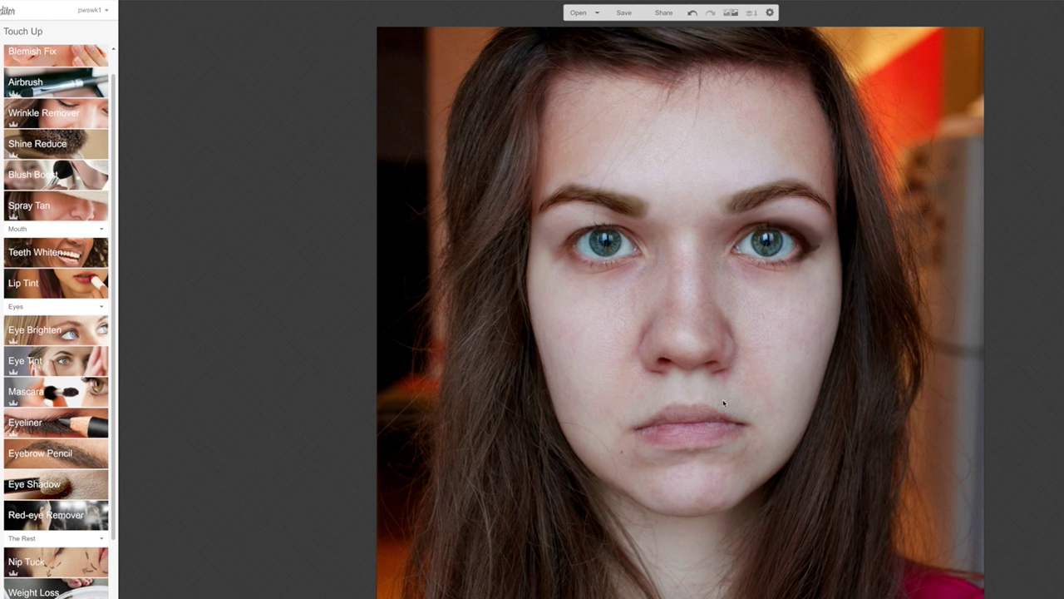
Step: Paint the upper and lower lips with Lip Tint, clean the edges with the eraser, and apply the tint
click(33, 283)
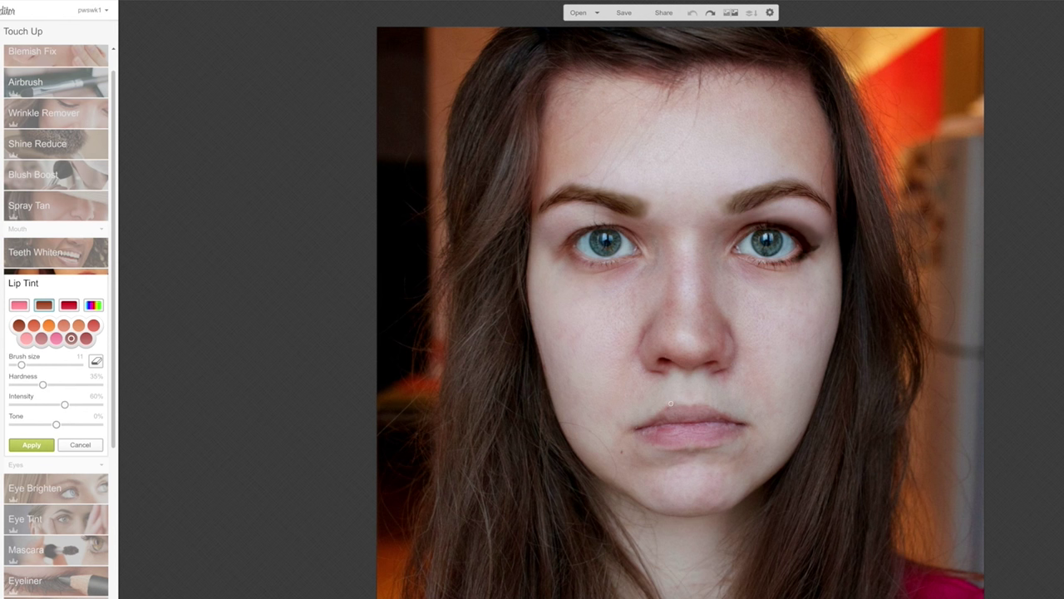
key(ctrl+y)
key(e)
key(e)
scroll(655, 434, up, 3)
mouse_move(655, 434)
mouse_down()
mouse_move(741, 428)
mouse_move(668, 429)
mouse_move(681, 426)
mouse_move(732, 424)
mouse_move(662, 439)
mouse_move(704, 439)
mouse_up()
key(Return)
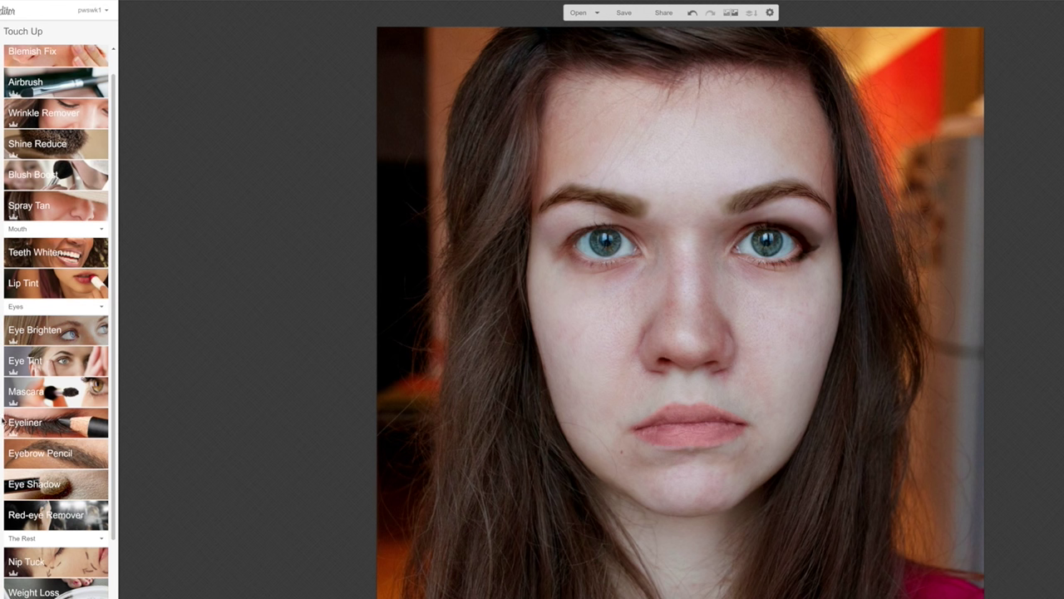
Step: Apply Blush Boost to the cheeks with the peach swatch, brush size 160 and 50% fade
click(50, 174)
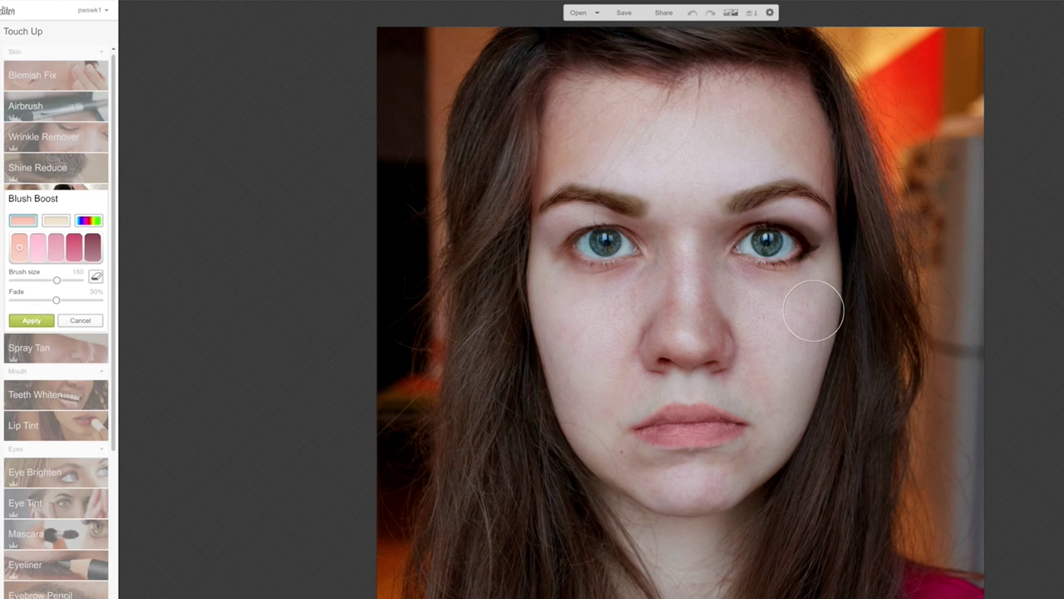
mouse_move(839, 294)
mouse_down()
mouse_move(794, 326)
mouse_move(792, 356)
mouse_move(813, 339)
mouse_move(831, 283)
mouse_move(796, 352)
mouse_up()
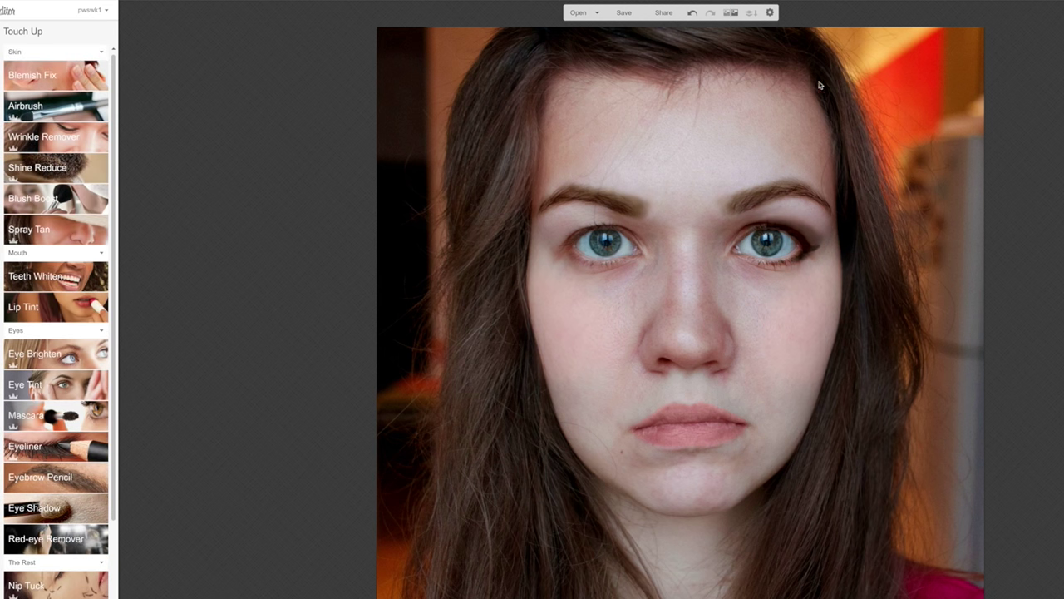
Step: Compare the retouched portrait with the original photo several times
click(730, 12)
drag(730, 13, 735, 19)
click(729, 18)
drag(730, 23, 738, 16)
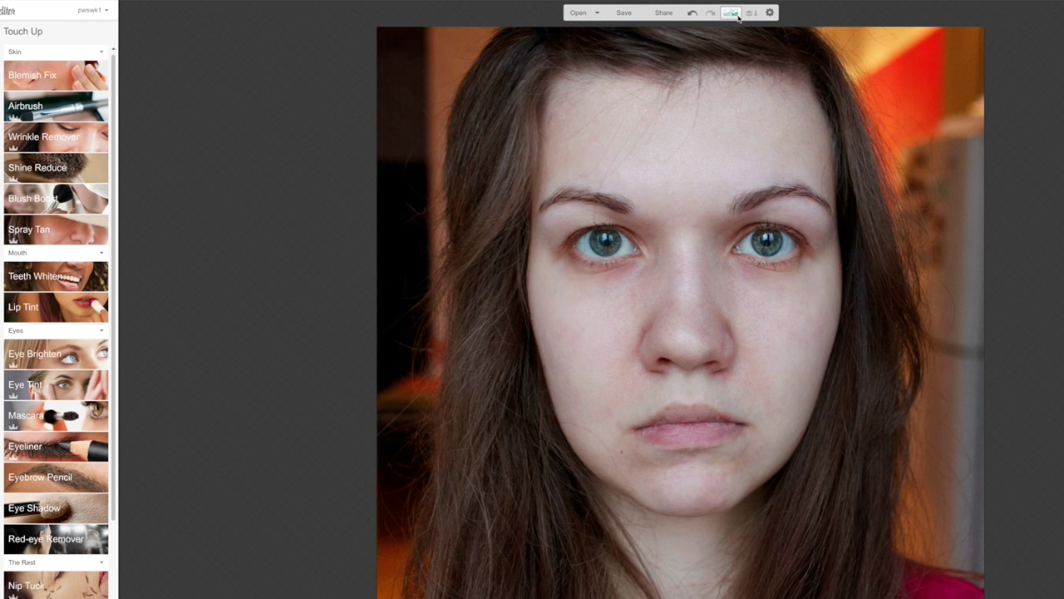
drag(741, 22, 735, 17)
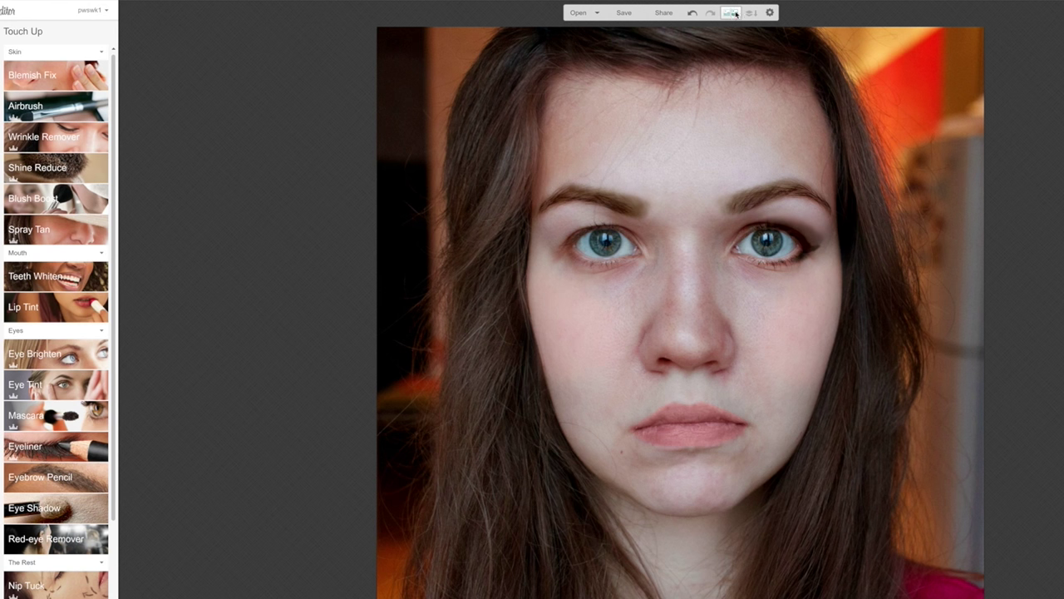
drag(733, 15, 734, 17)
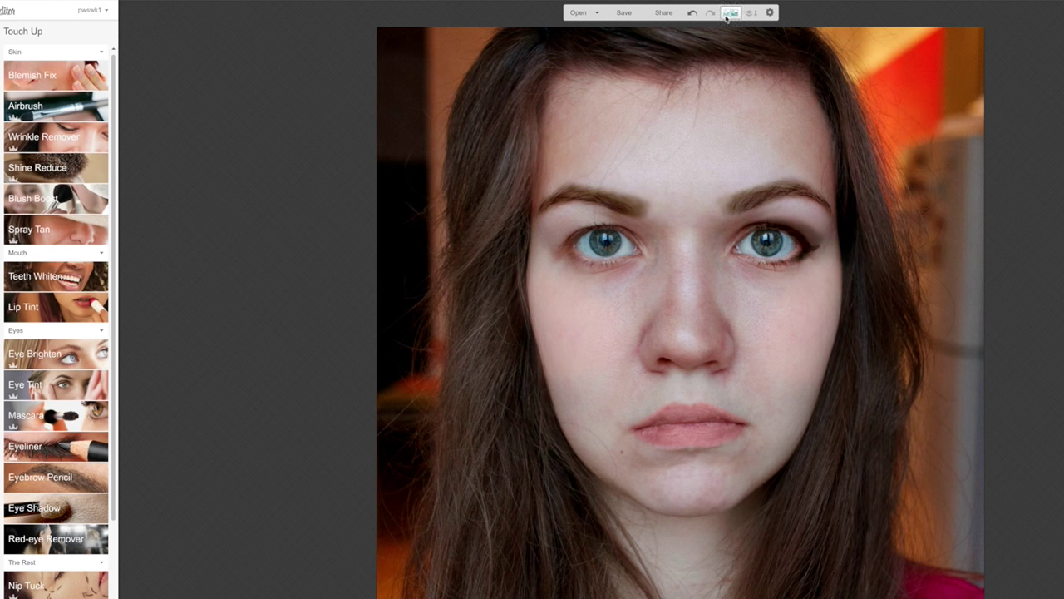